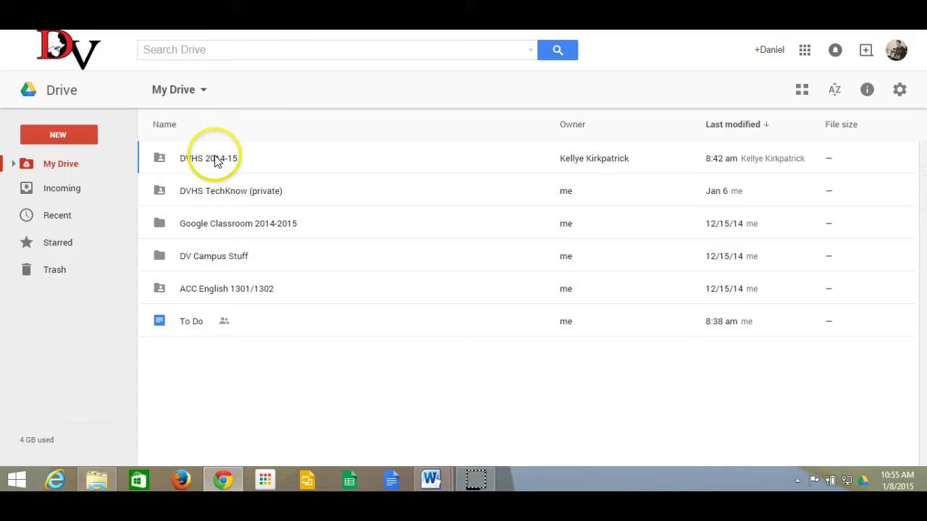
# Step: Open DVHS 2014-15 and browse into the ACC English 1301/1302 folder
pyautogui.click(214, 156)
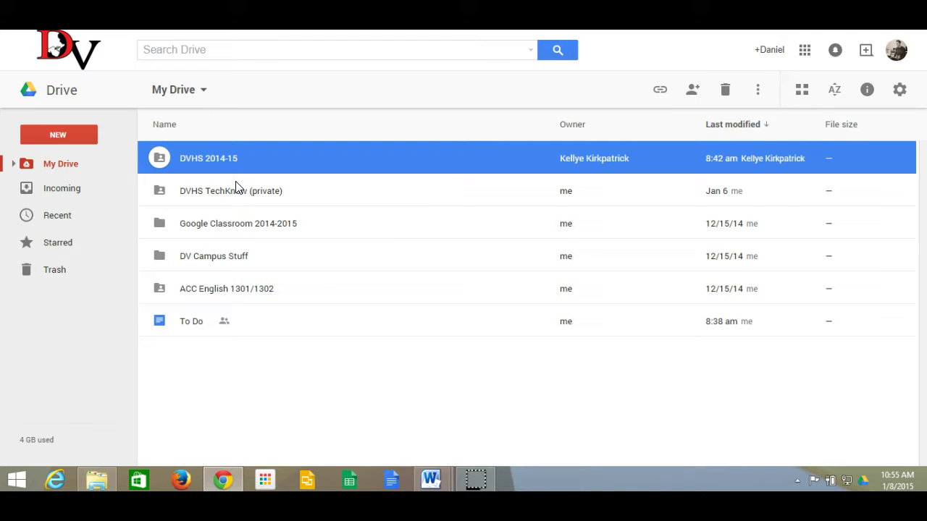
pyautogui.click(227, 176)
pyautogui.click(221, 168)
pyautogui.doubleClick(219, 160)
pyautogui.click(204, 197)
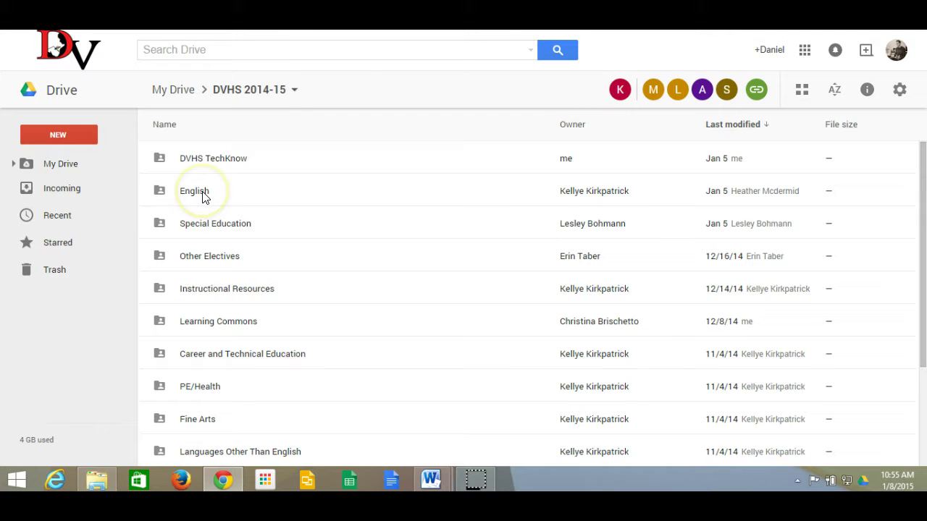
pyautogui.click(207, 196)
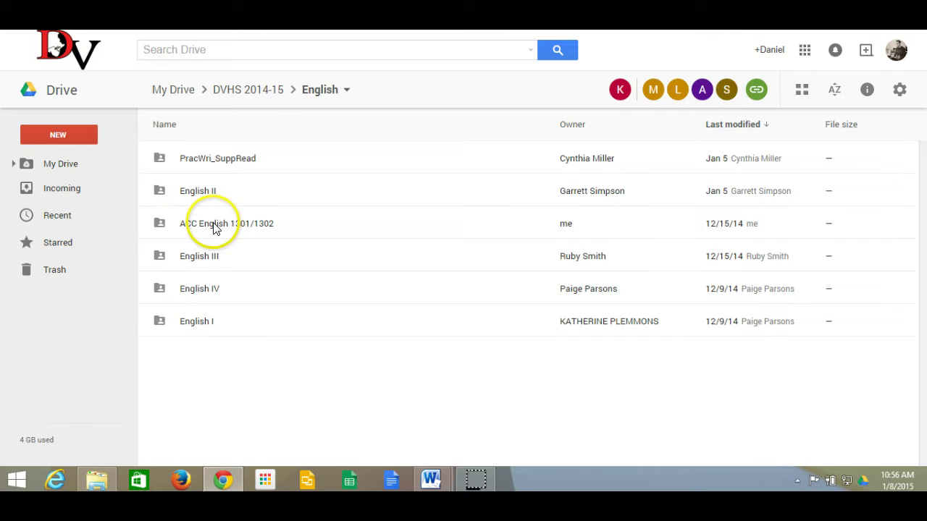
pyautogui.click(214, 226)
pyautogui.doubleClick(213, 223)
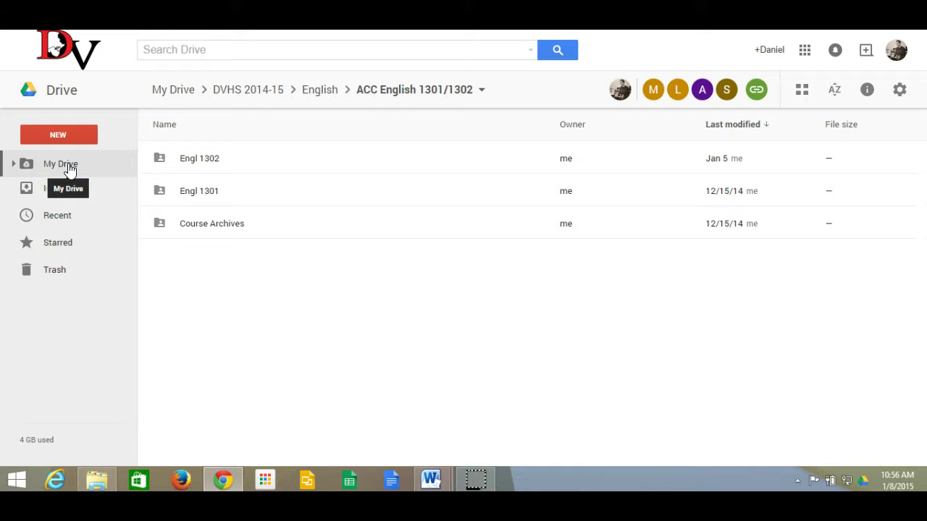
# Step: Return to My Drive, then view the local Google Drive folder in File Explorer
pyautogui.click(68, 165)
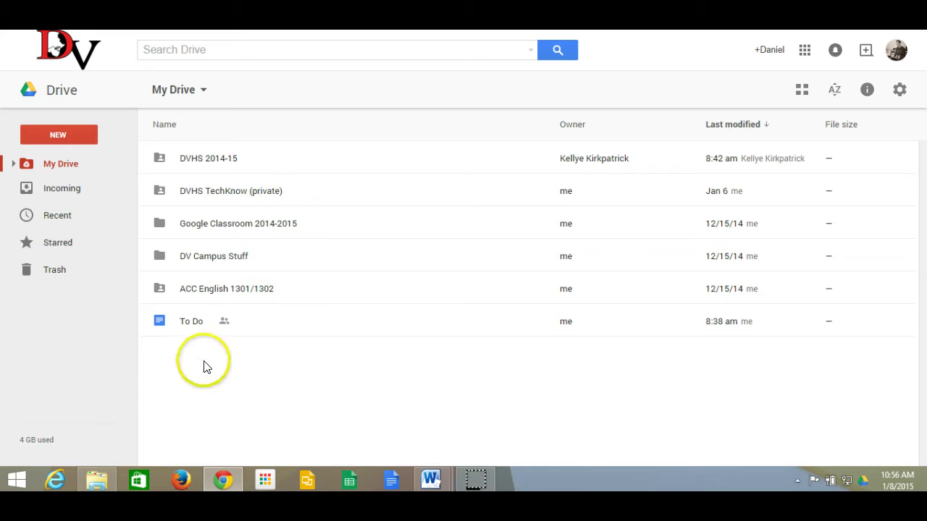
pyautogui.moveTo(106, 473)
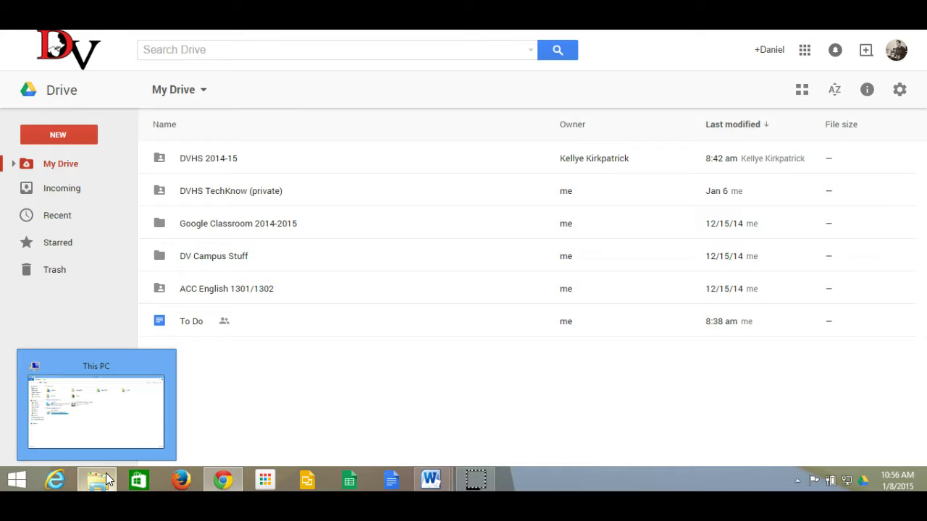
pyautogui.click(106, 472)
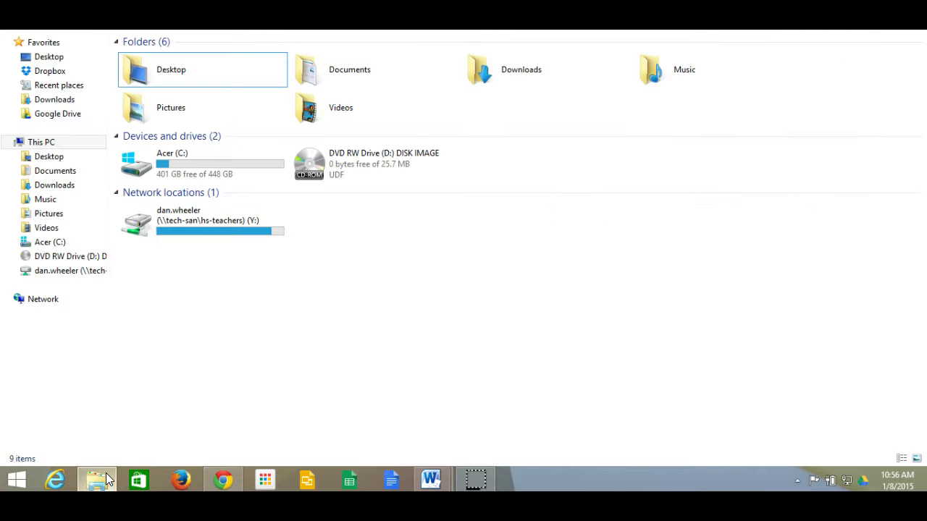
pyautogui.click(58, 116)
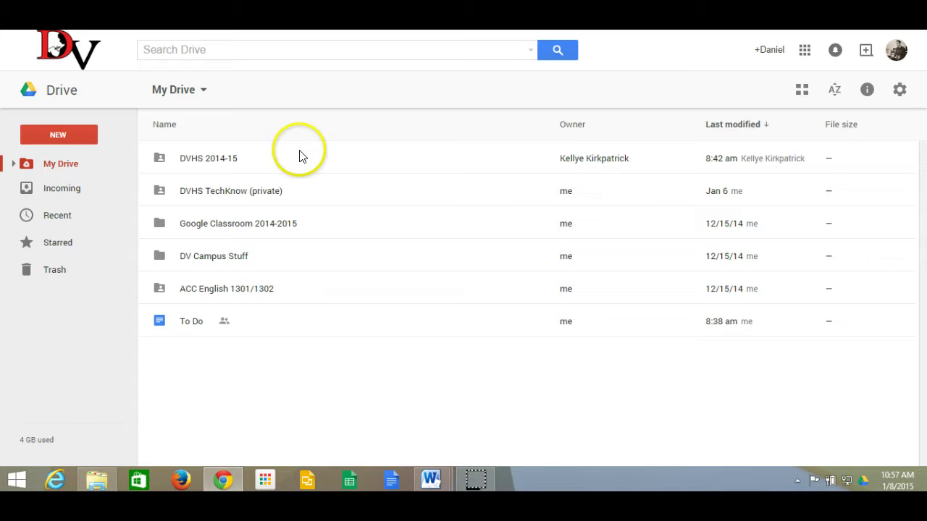
# Step: Open DVHS 2014-15 > English and select the English III folder
pyautogui.click(212, 162)
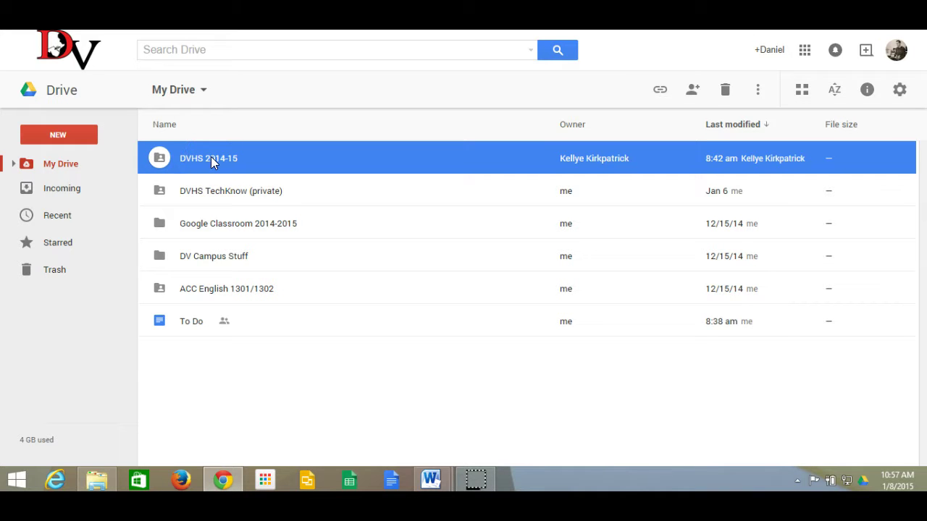
pyautogui.doubleClick(211, 162)
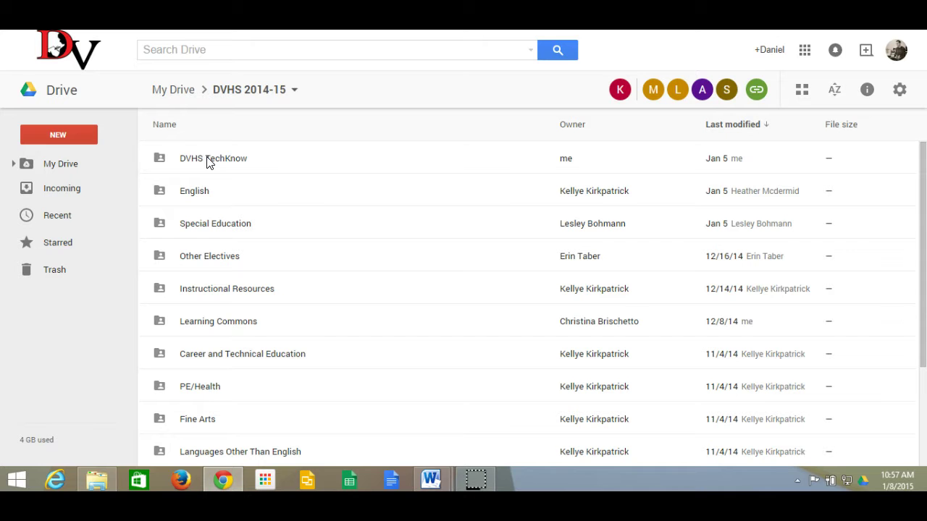
pyautogui.doubleClick(205, 163)
pyautogui.click(199, 191)
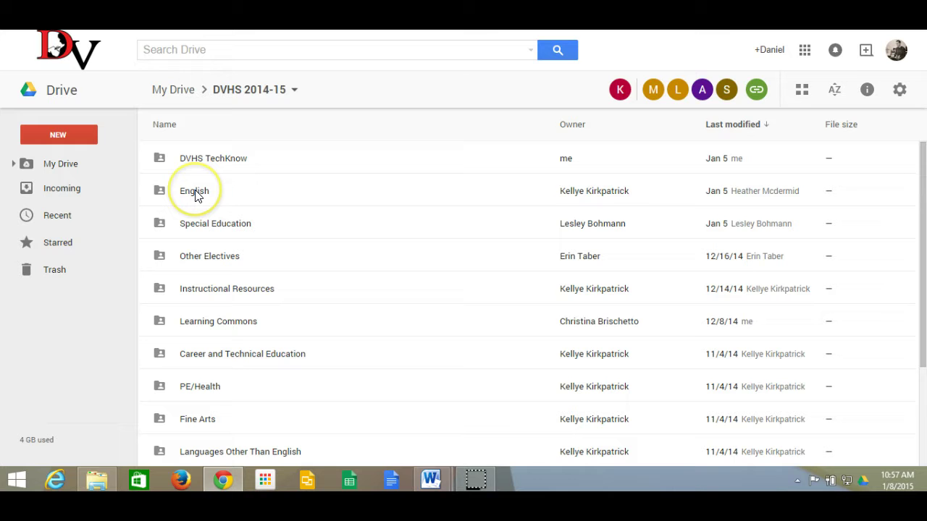
pyautogui.doubleClick(196, 195)
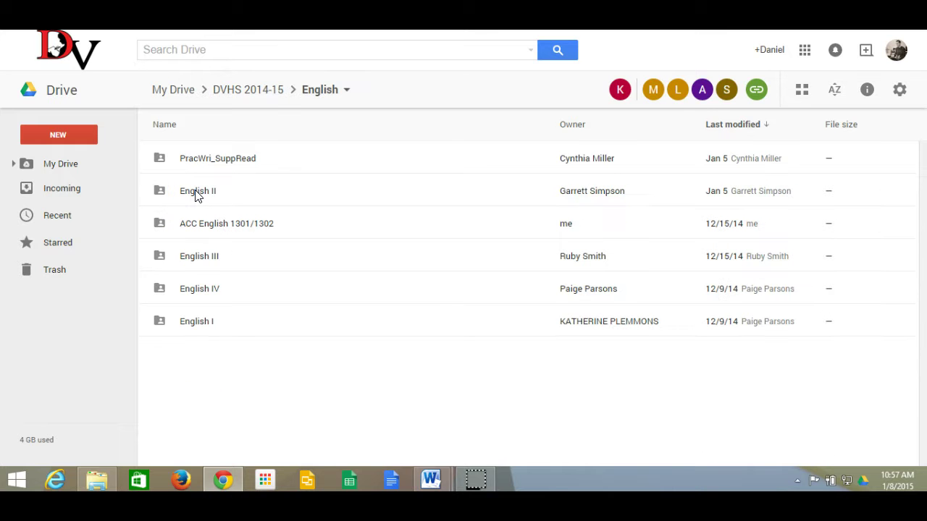
pyautogui.click(199, 261)
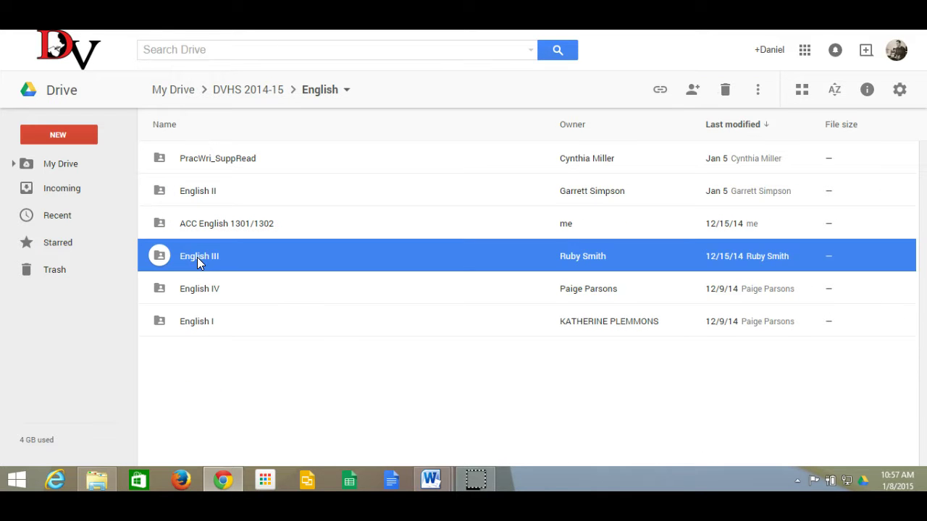
pyautogui.click(196, 257)
pyautogui.click(194, 256)
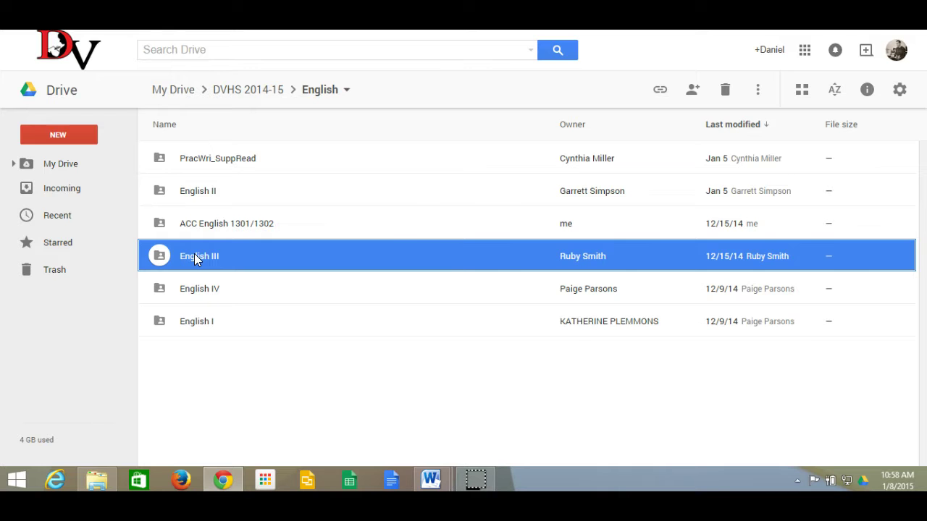
# Step: Use Shift+Z to add English III to the top of My Drive
pyautogui.hotkey('shift', 'z')
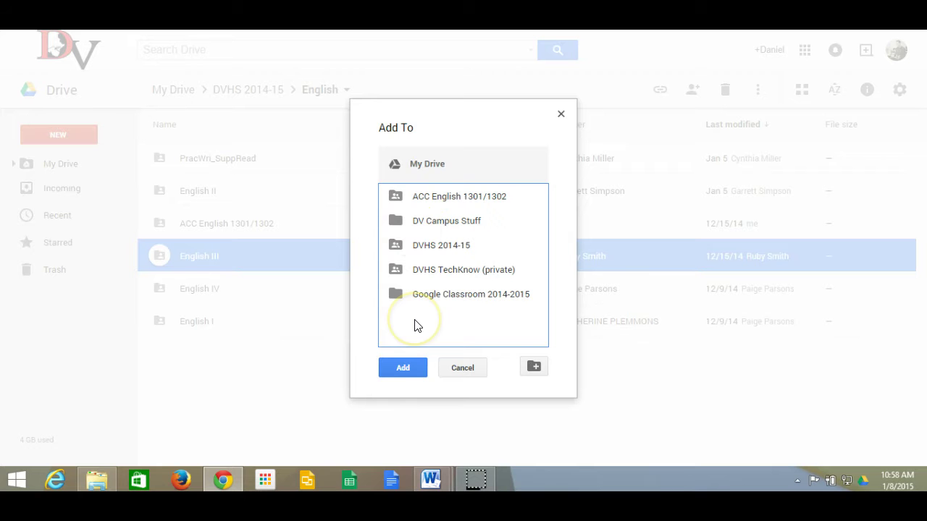
pyautogui.click(402, 367)
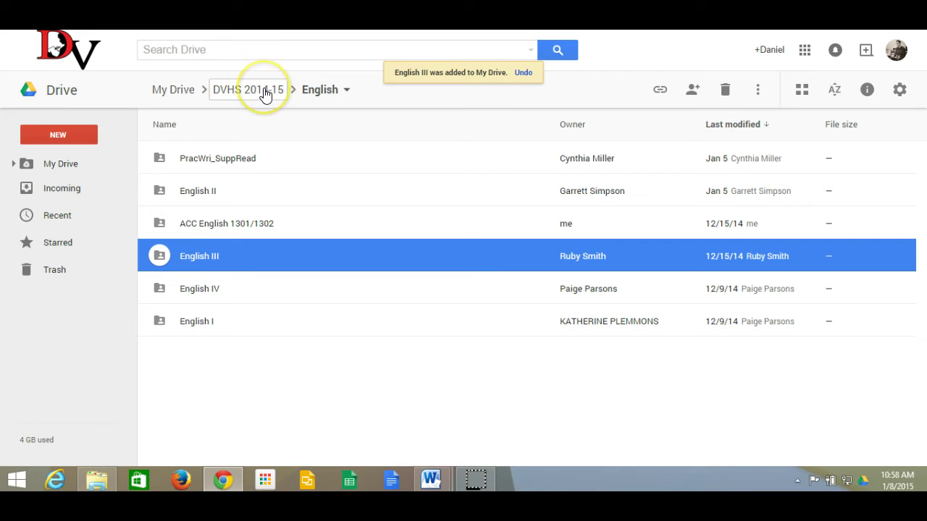
# Step: Return to My Drive and select the newly added English III folder
pyautogui.click(60, 166)
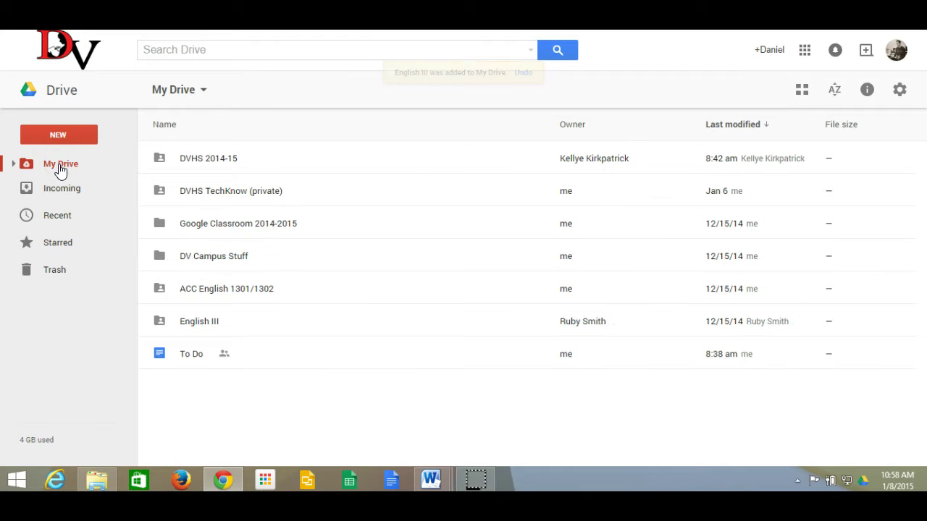
pyautogui.click(214, 324)
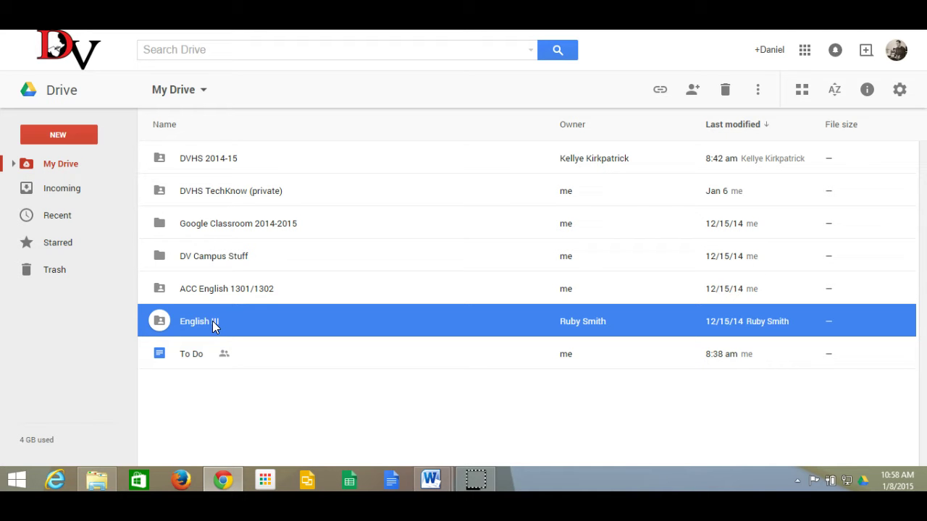
pyautogui.click(210, 320)
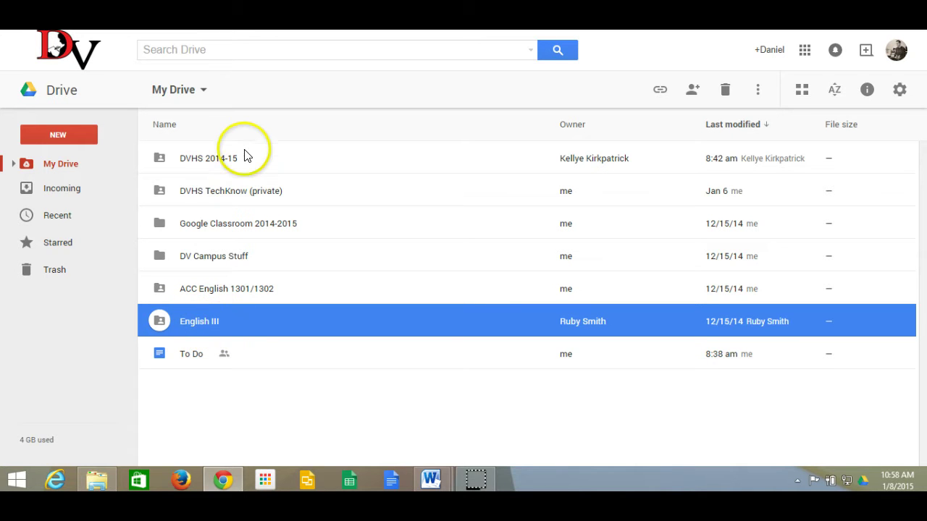
pyautogui.click(207, 159)
pyautogui.click(205, 322)
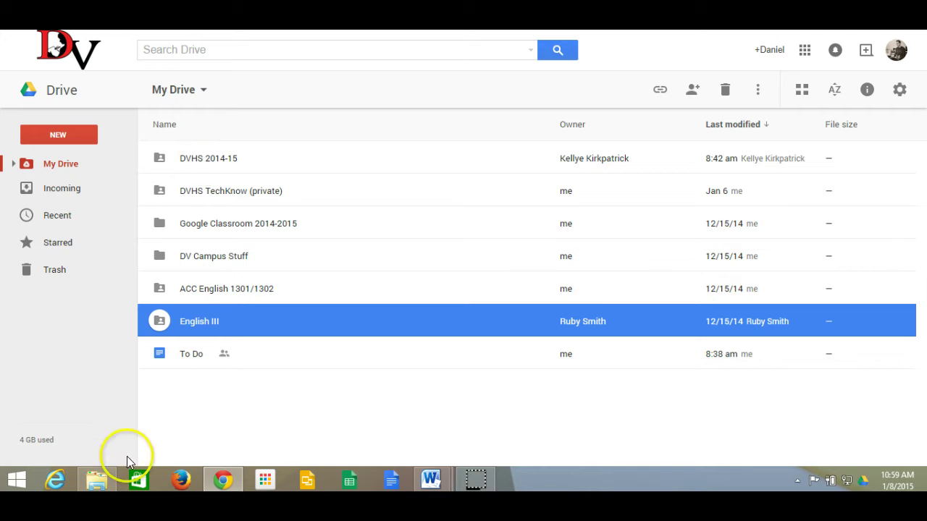
pyautogui.moveTo(87, 484)
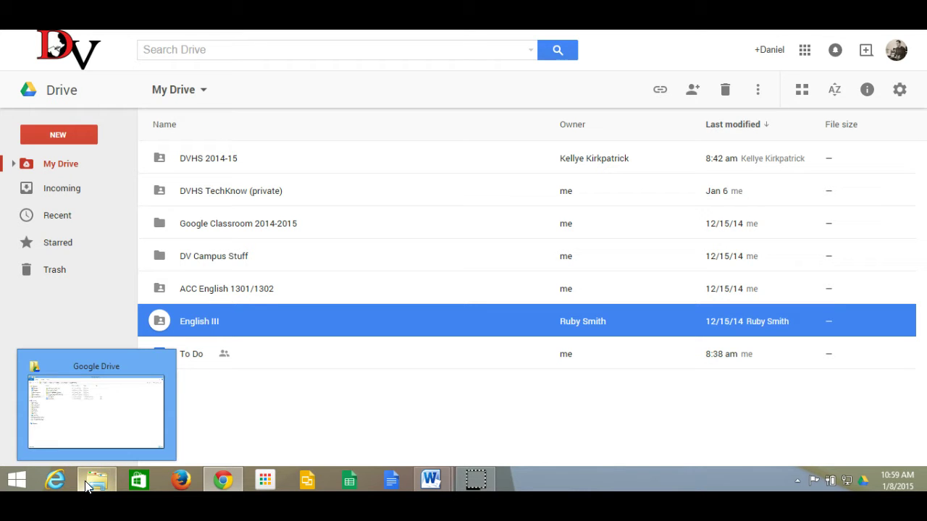
# Step: From the Google Drive folder in File Explorer, open Google Drive > Preferences
pyautogui.click(85, 400)
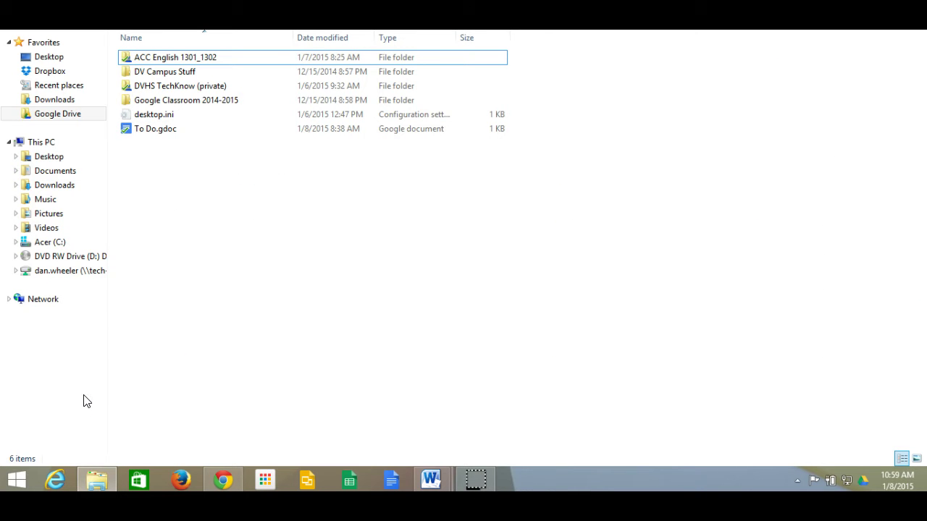
pyautogui.rightClick(68, 118)
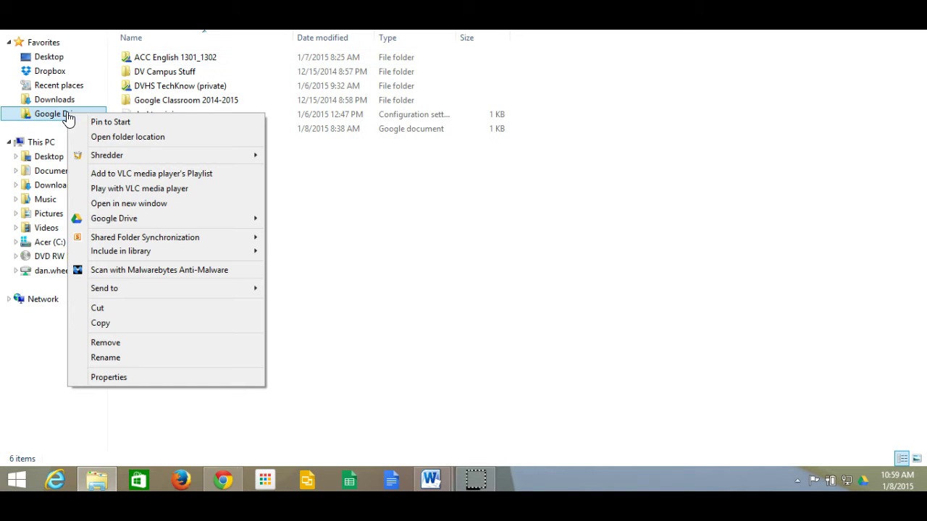
pyautogui.moveTo(147, 220)
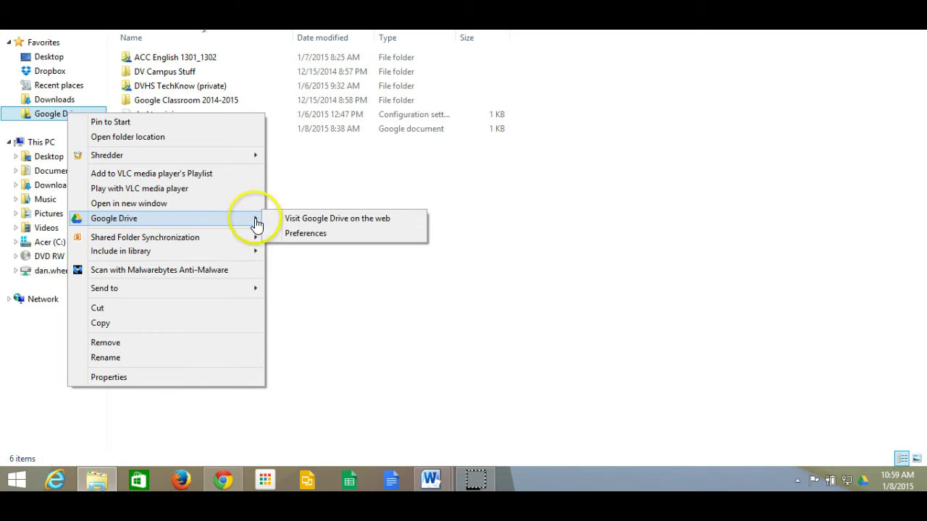
pyautogui.click(300, 235)
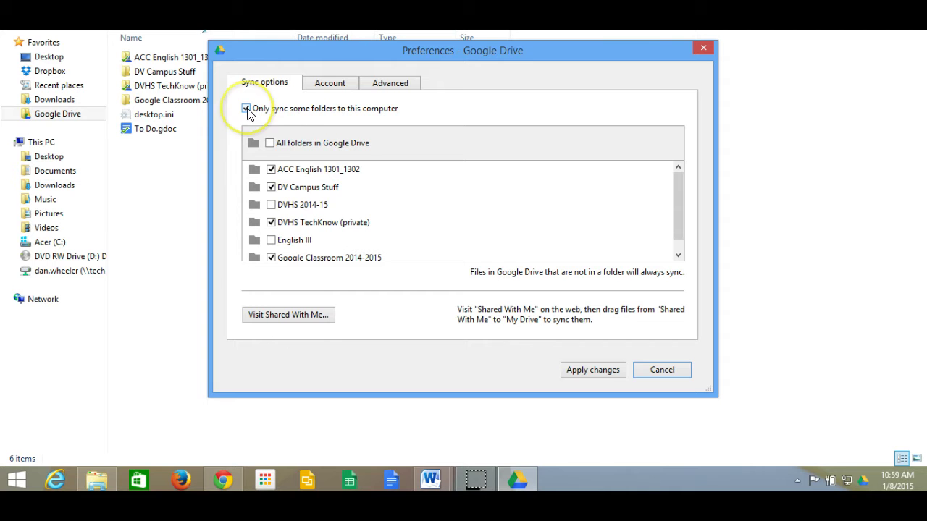
# Step: Keep 'Only sync some folders', tick English III and apply the changes
pyautogui.click(247, 108)
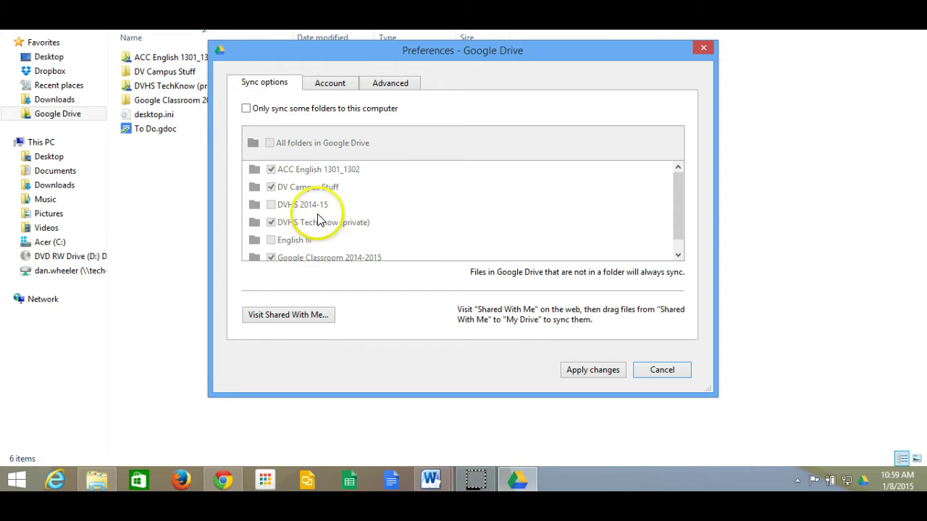
pyautogui.click(246, 108)
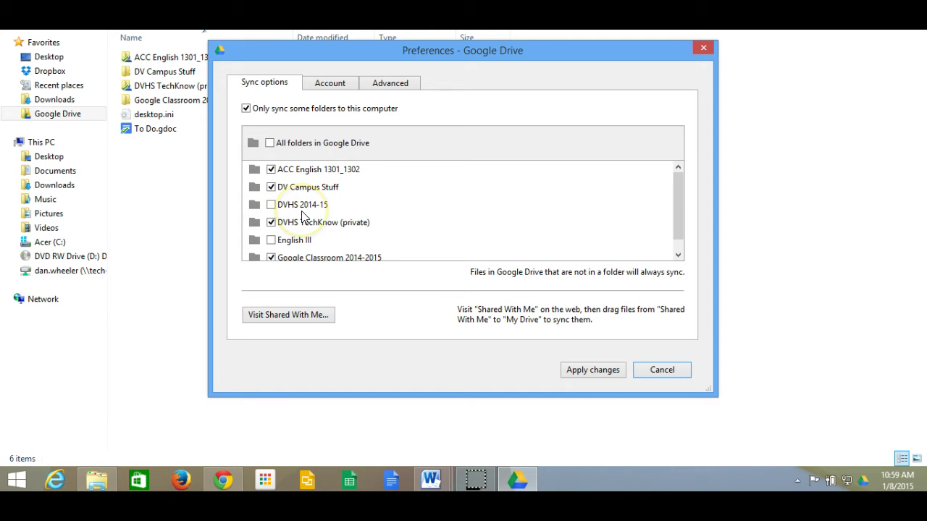
pyautogui.click(271, 241)
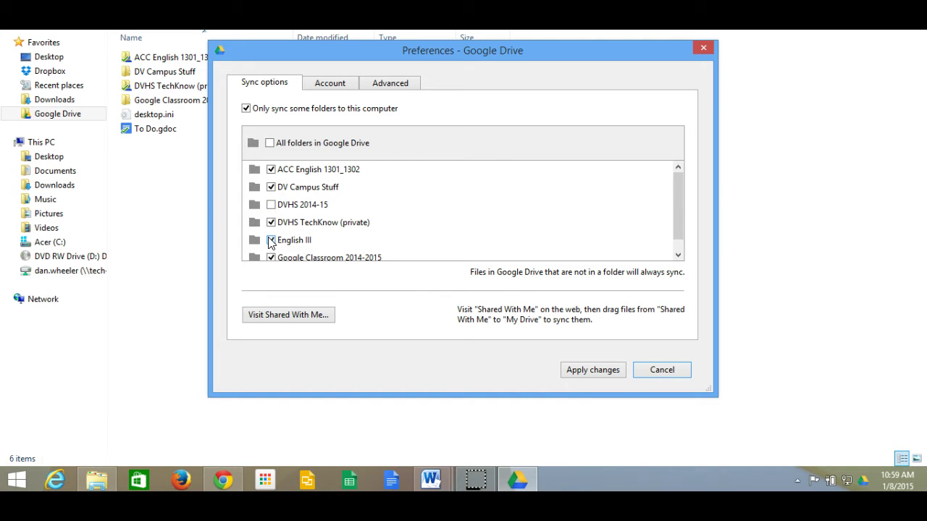
pyautogui.click(612, 371)
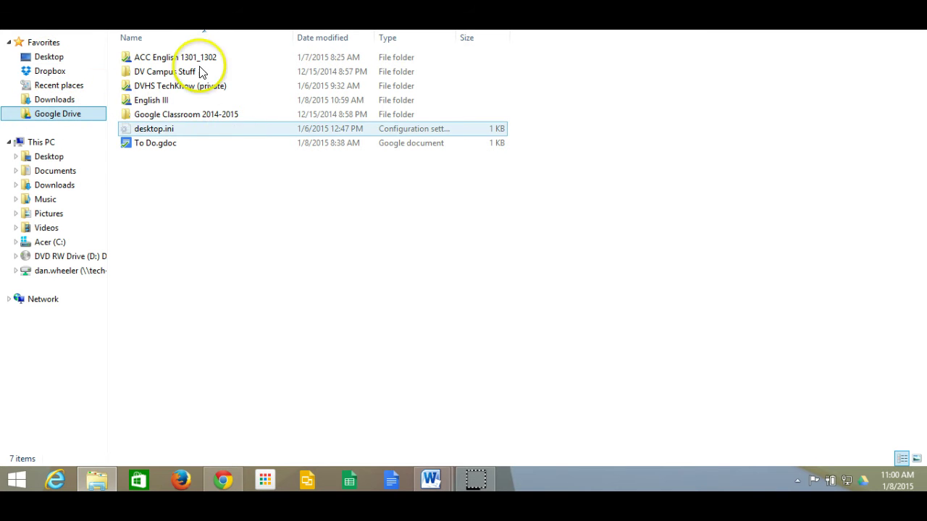
pyautogui.click(186, 72)
pyautogui.click(176, 87)
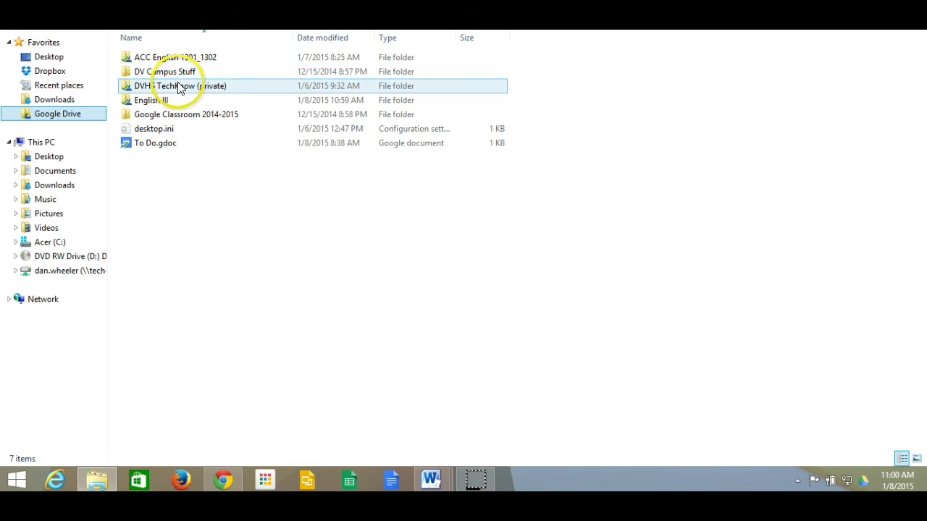
pyautogui.click(181, 71)
pyautogui.click(170, 100)
pyautogui.doubleClick(165, 105)
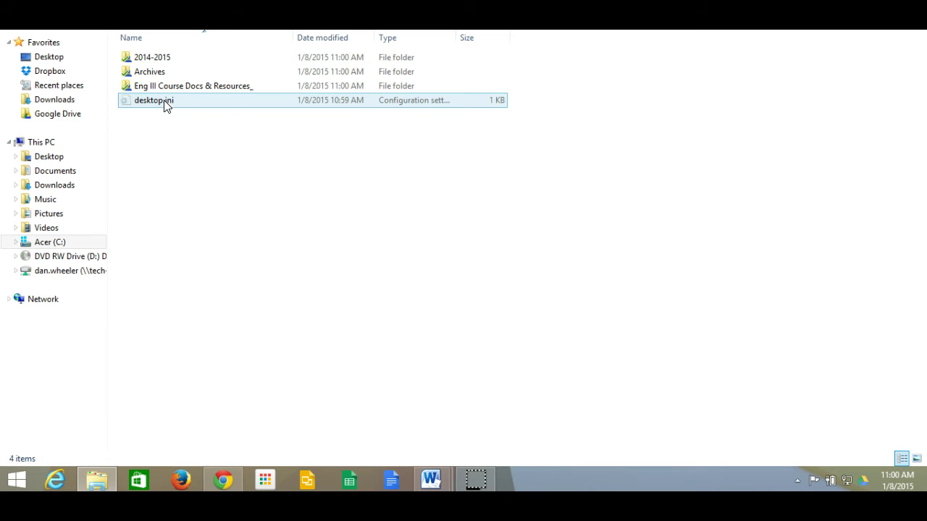
pyautogui.click(56, 116)
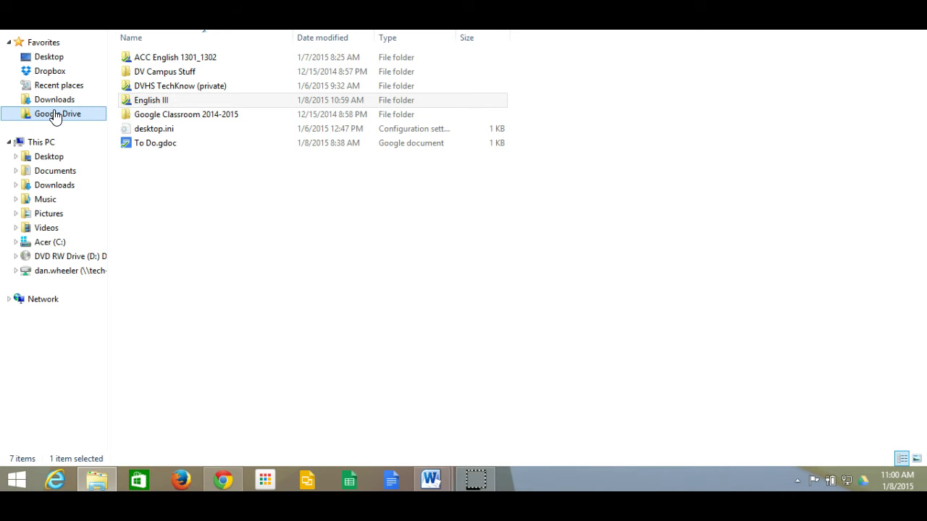
# Step: In Google Drive Preferences, untick English III, apply, and confirm its removal
pyautogui.rightClick(56, 116)
pyautogui.moveTo(159, 222)
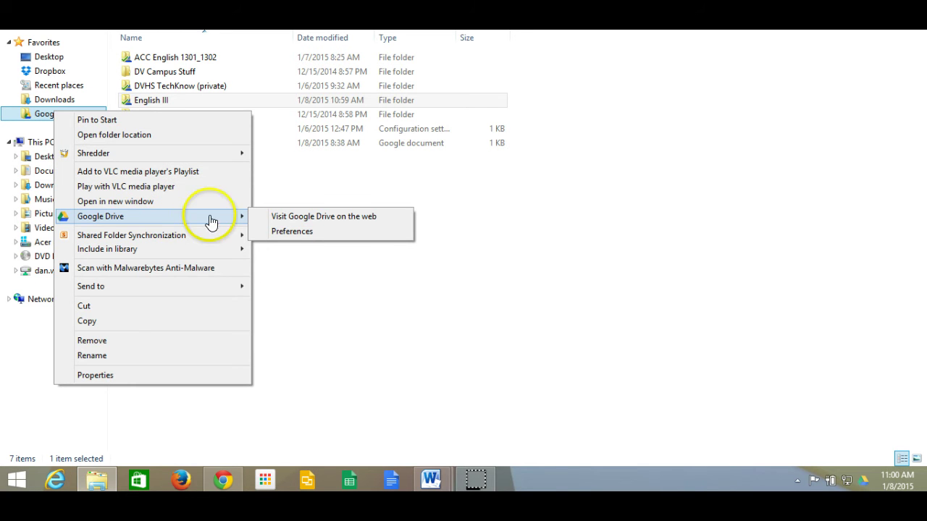
pyautogui.click(307, 232)
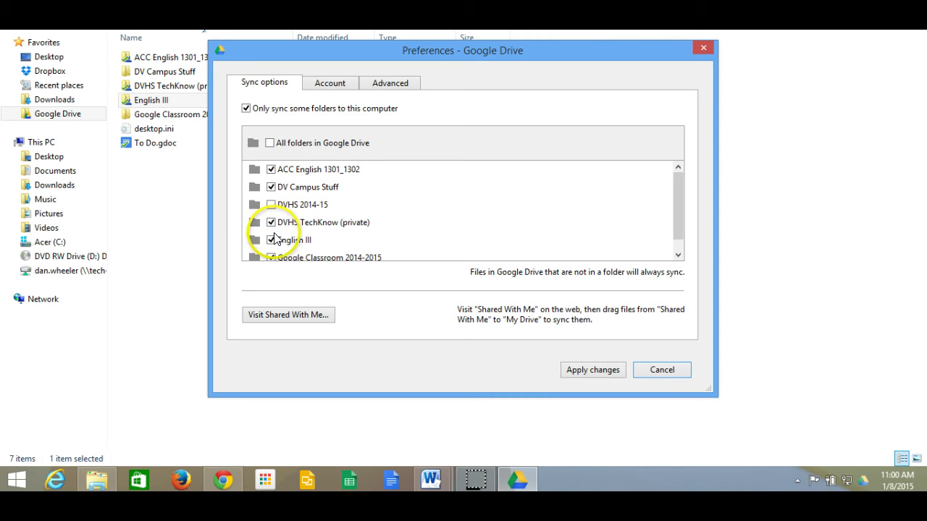
pyautogui.click(273, 241)
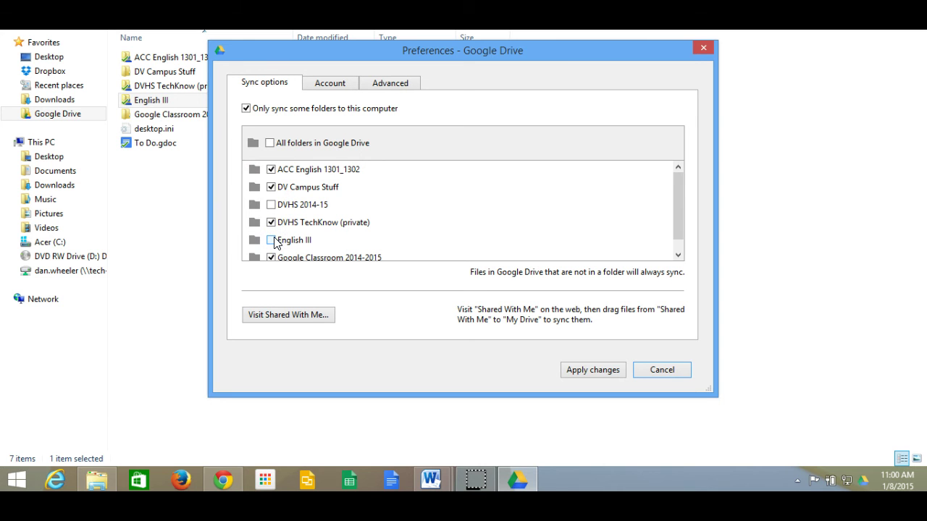
pyautogui.click(596, 369)
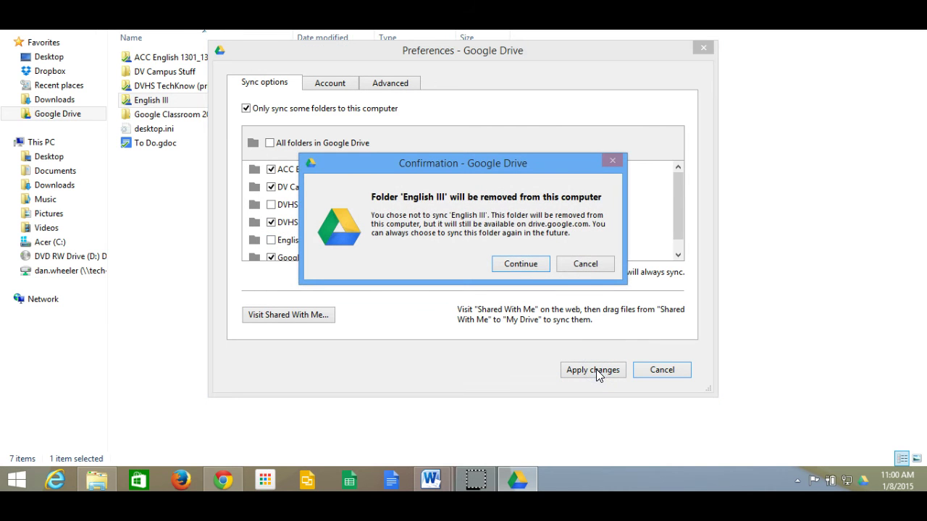
pyautogui.click(534, 265)
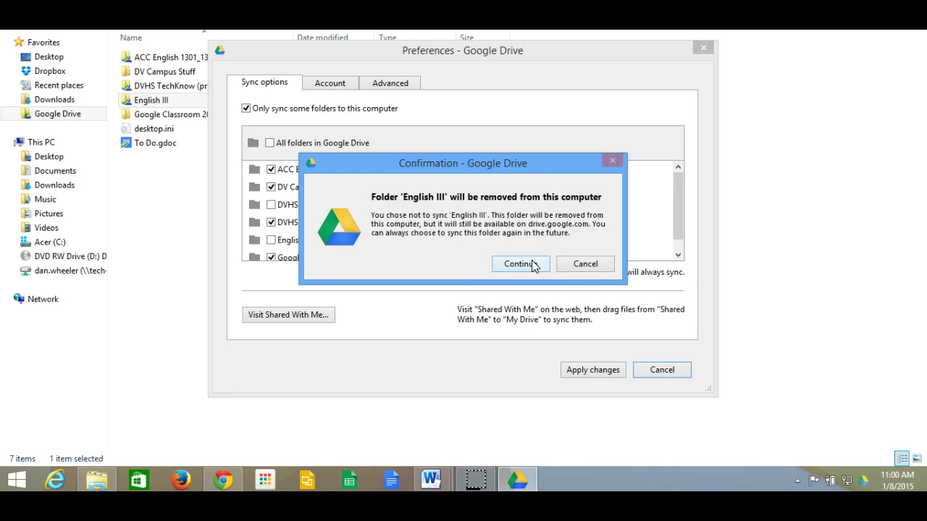